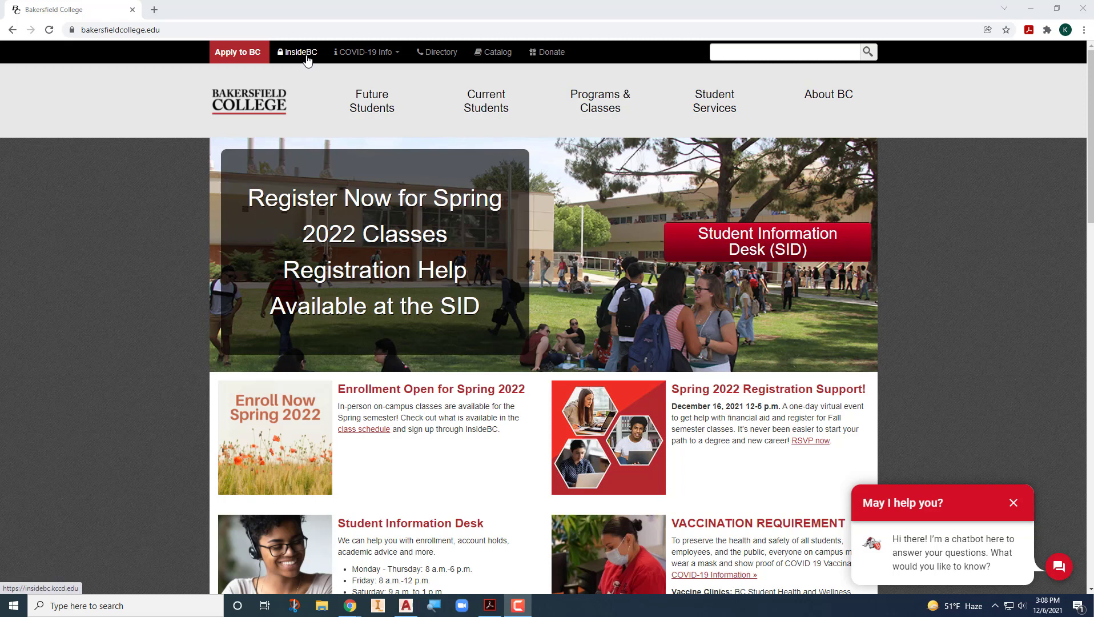
Step: Open eLumen through the college's insideBC portal
{"action": "left_click", "coordinate": [307, 59]}
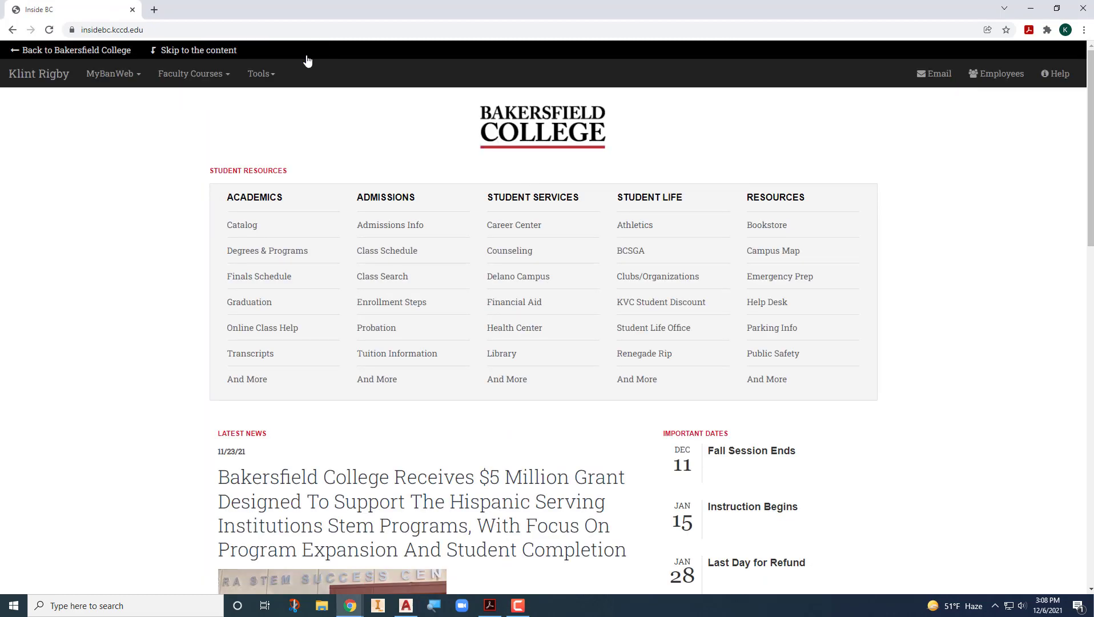
{"action": "left_click", "coordinate": [266, 78]}
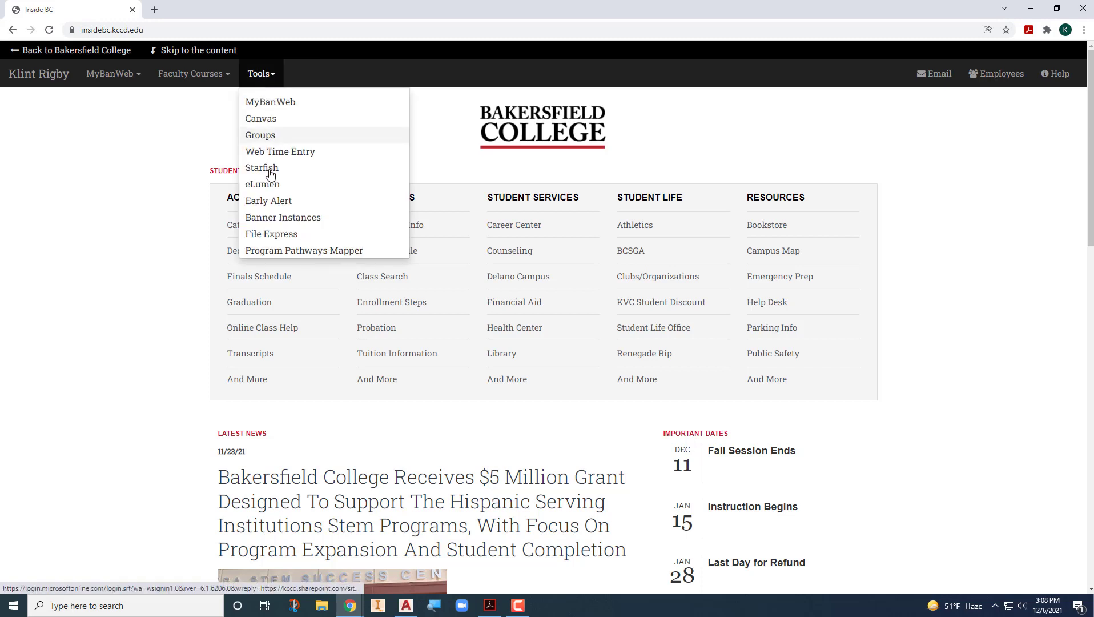
{"action": "left_click", "coordinate": [269, 188]}
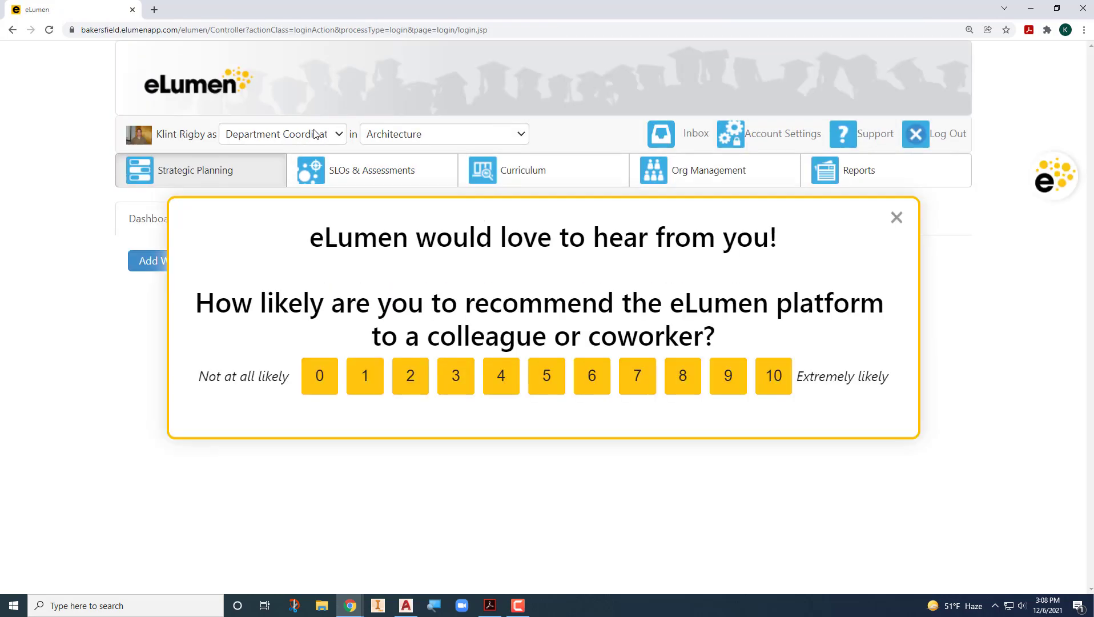
Step: Switch the account role to Faculty and dismiss the feedback survey
{"action": "left_click", "coordinate": [314, 134]}
{"action": "left_click", "coordinate": [261, 167]}
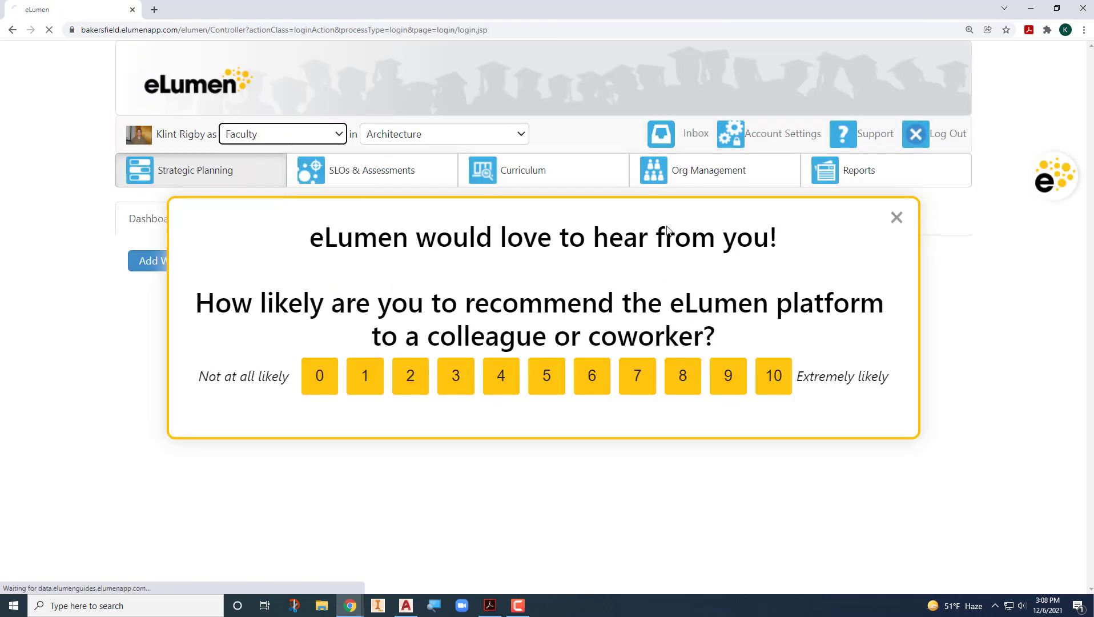
{"action": "left_click", "coordinate": [896, 217]}
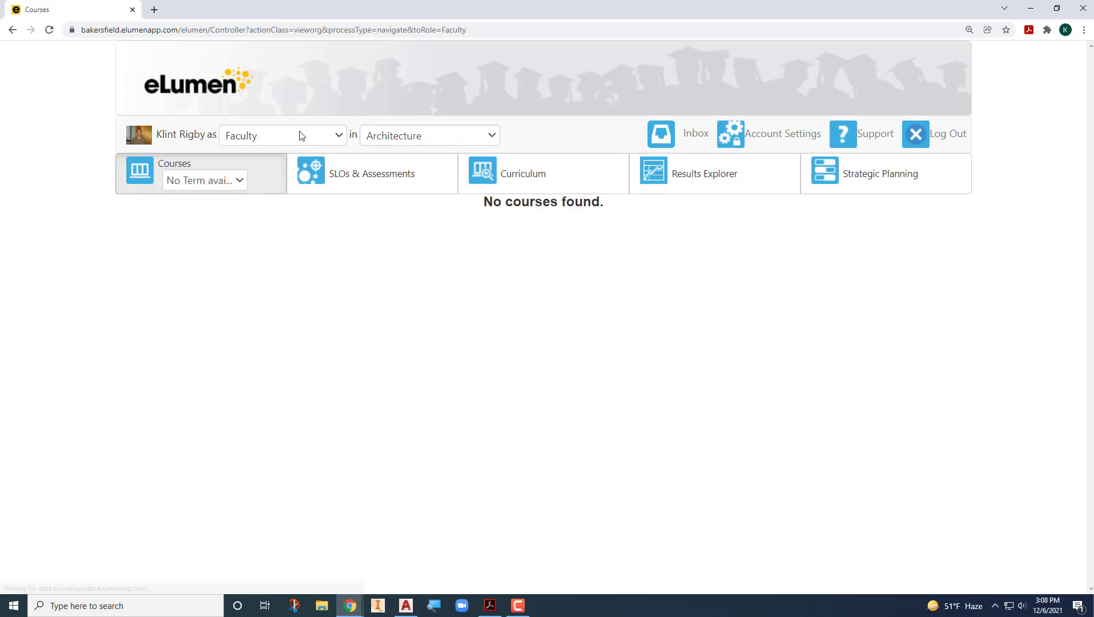
Step: Show the Industrial Drawing department's courses for the Fall 2021 term
{"action": "left_click", "coordinate": [375, 140]}
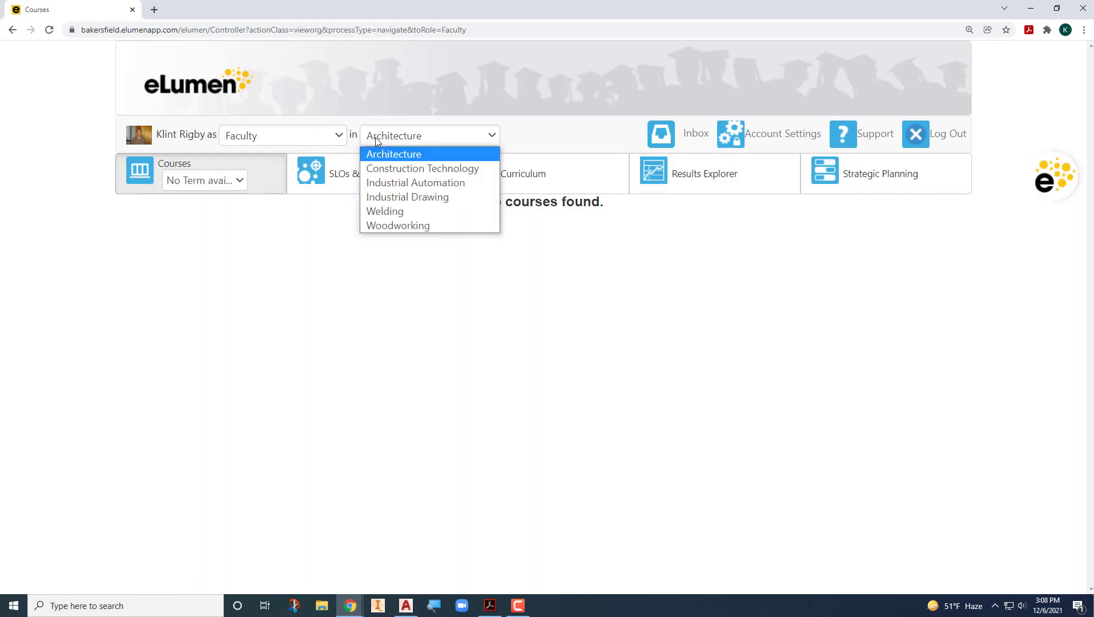
{"action": "left_click", "coordinate": [398, 198]}
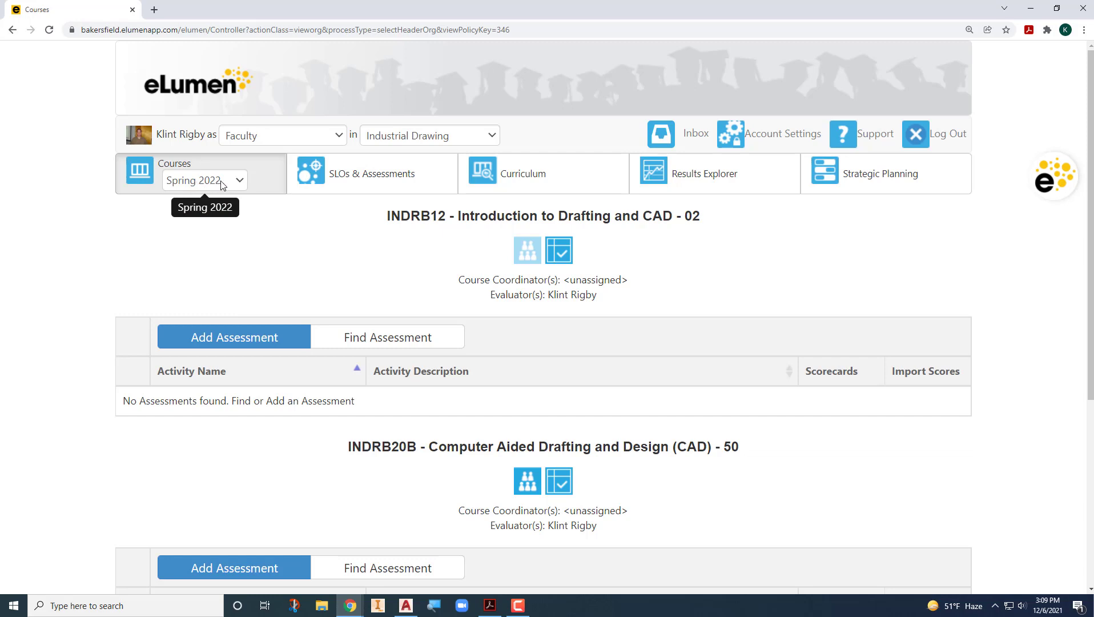
{"action": "left_click", "coordinate": [220, 182]}
{"action": "left_click", "coordinate": [202, 214]}
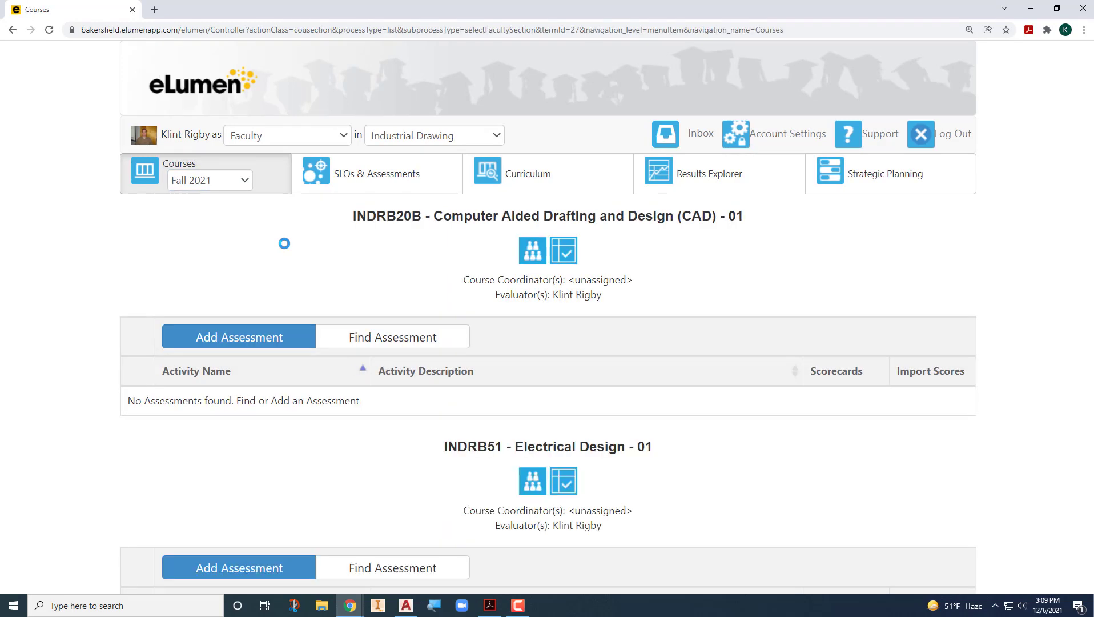
Step: Add an assessment to INDRB20B section 01 named "Final Exam" with the description "Questions 5-10 of the final exam"
{"action": "scroll", "coordinate": [284, 244], "scroll_direction": "down", "scroll_amount": 1}
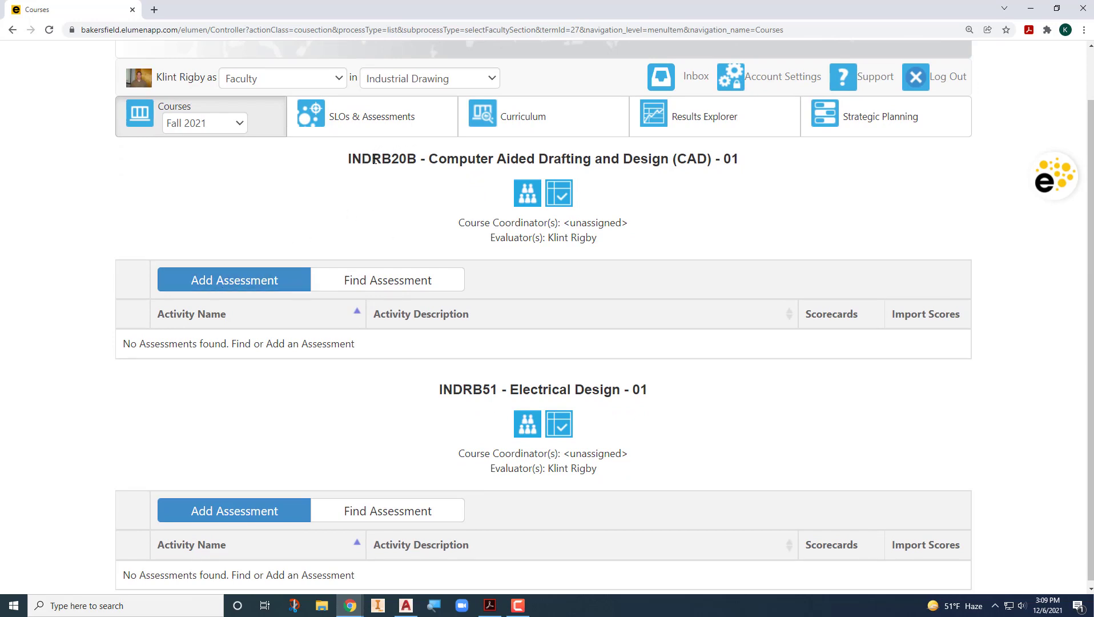
{"action": "left_click", "coordinate": [229, 283]}
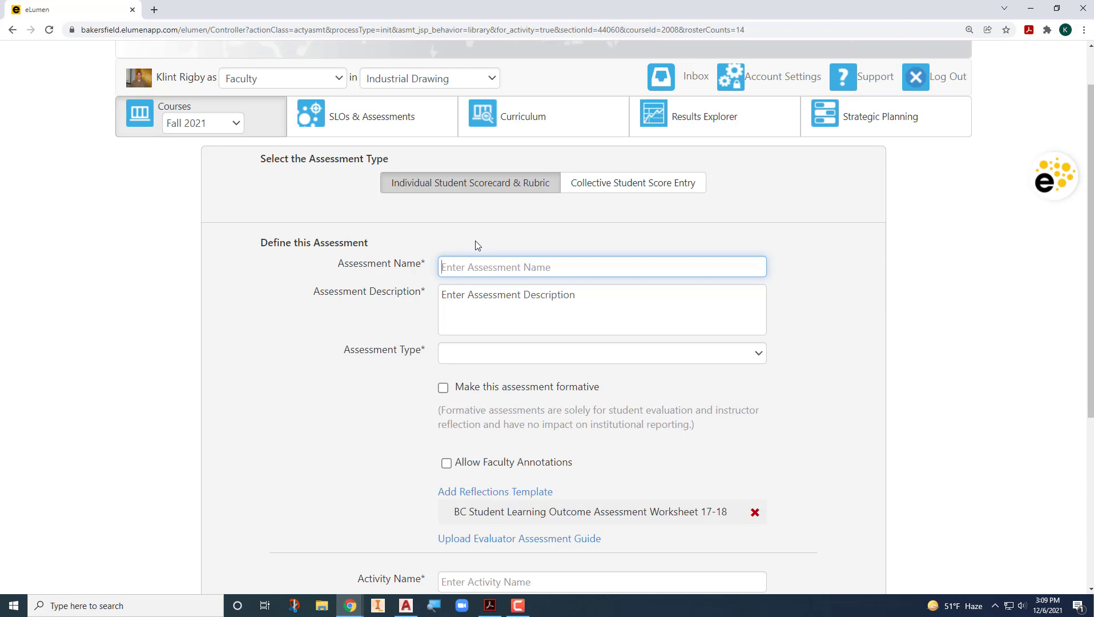
{"action": "type", "text": "Final Exam"}
{"action": "left_click", "coordinate": [580, 297]}
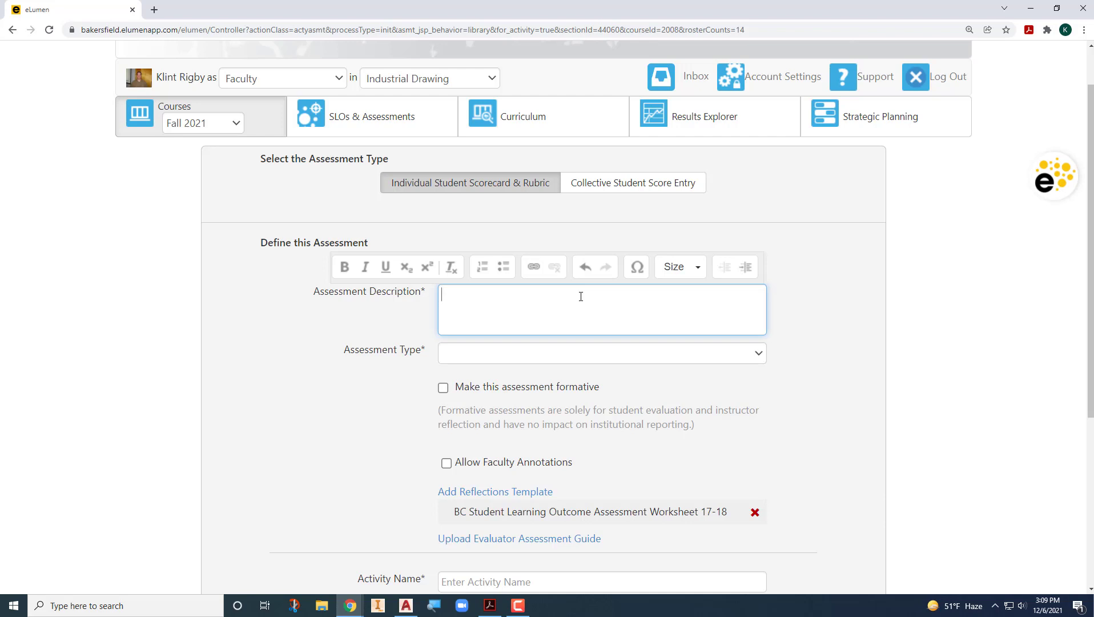
{"action": "type", "text": "Questions 5-10 of the final exam"}
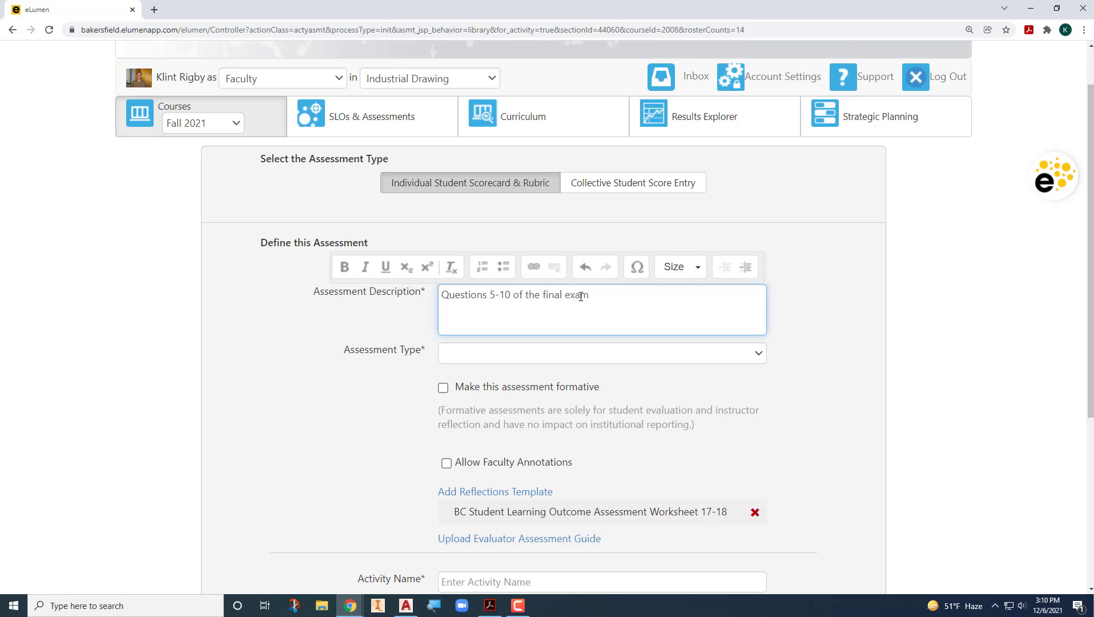
{"action": "left_click", "coordinate": [424, 318]}
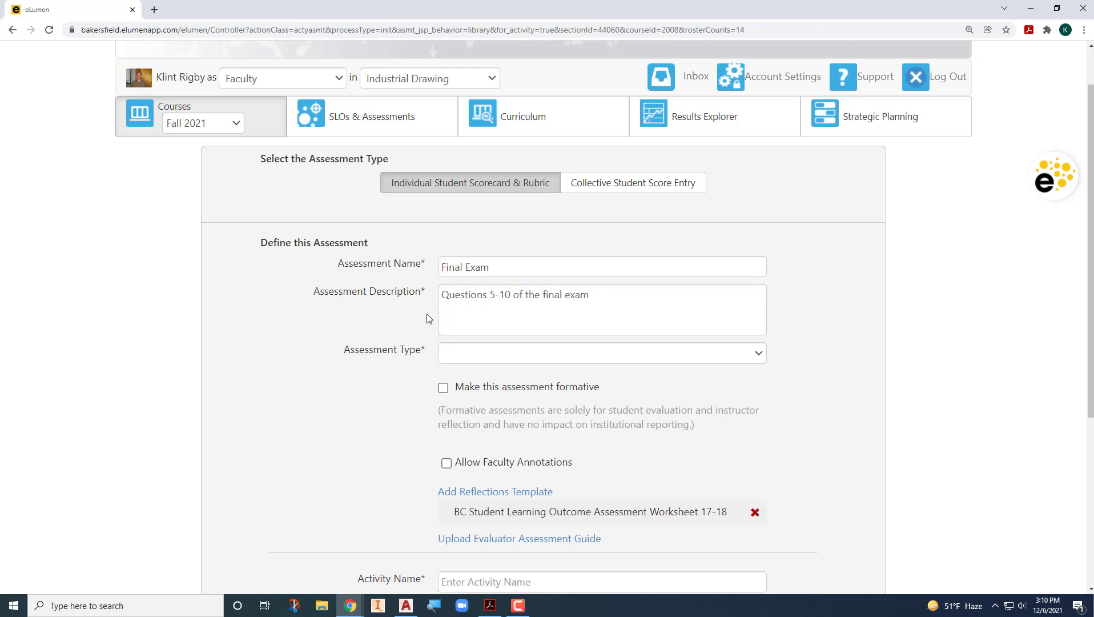
Step: Set the assessment type to Summative SLO assessment and use Collective Student Score Entry for scoring
{"action": "left_click", "coordinate": [445, 353]}
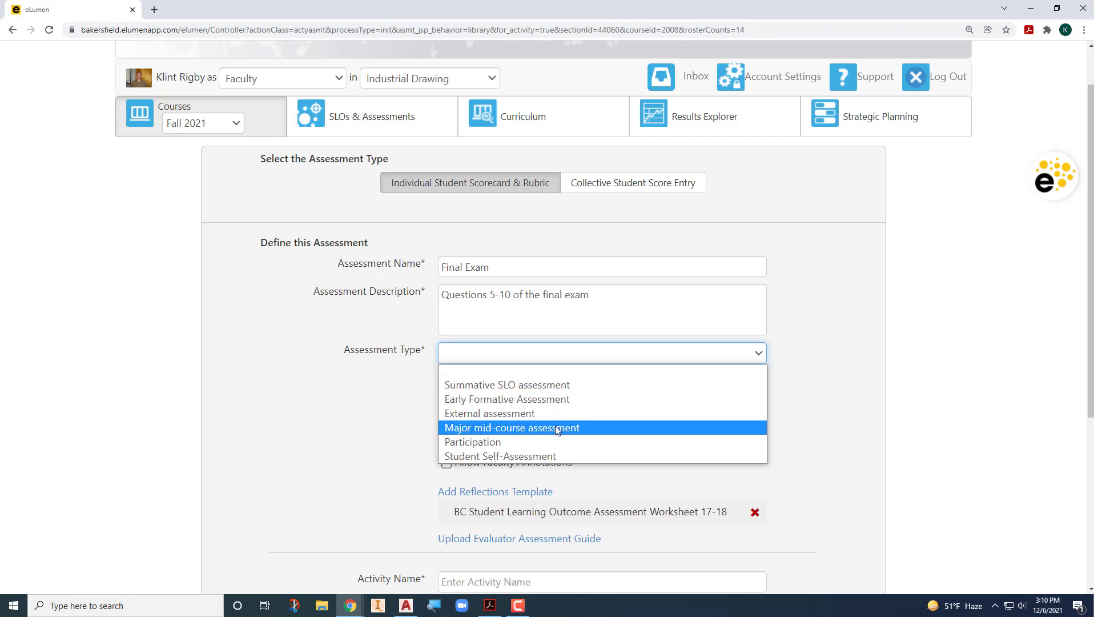
{"action": "left_click", "coordinate": [528, 384]}
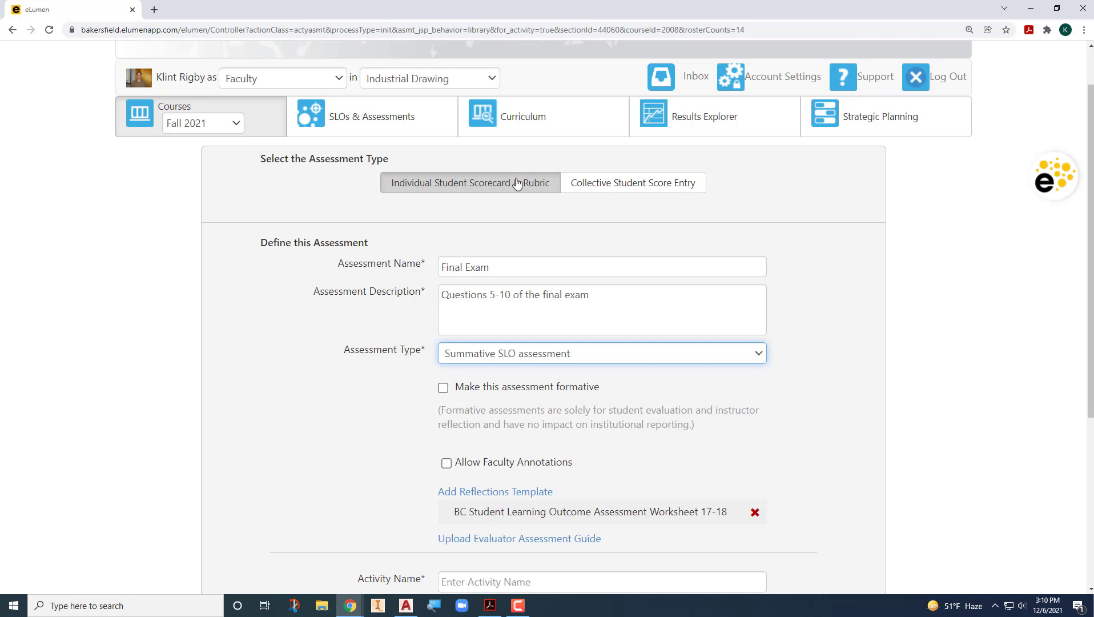
{"action": "left_click", "coordinate": [594, 183]}
Step: Enter "Final Exam" as the activity name for the assessment
{"action": "scroll", "coordinate": [564, 270], "scroll_direction": "down", "scroll_amount": 4}
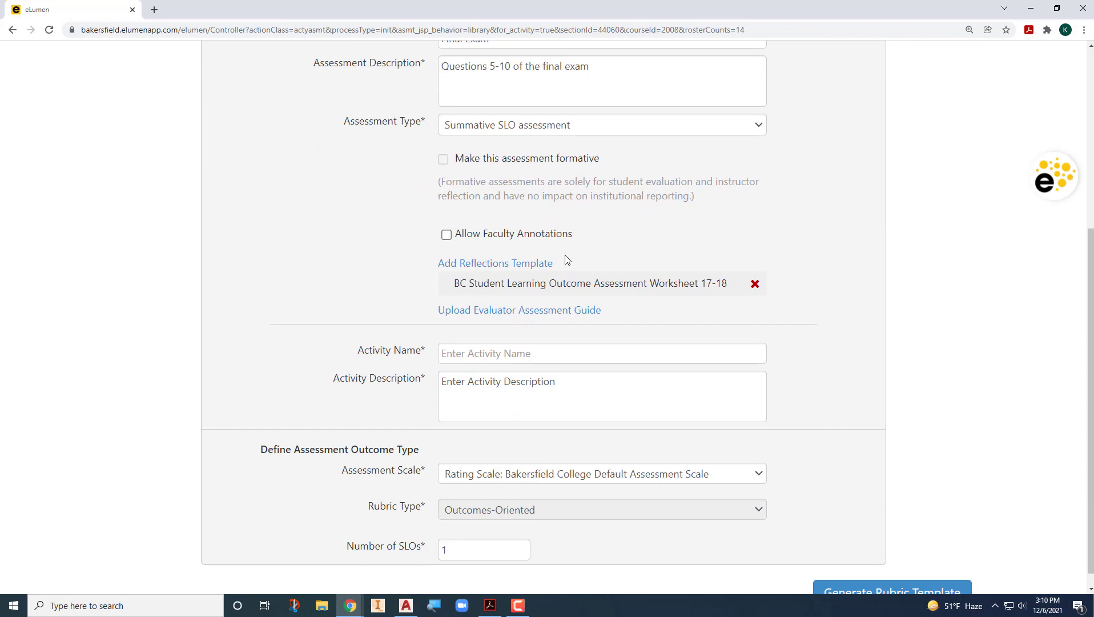
{"action": "scroll", "coordinate": [566, 258], "scroll_direction": "down", "scroll_amount": 1}
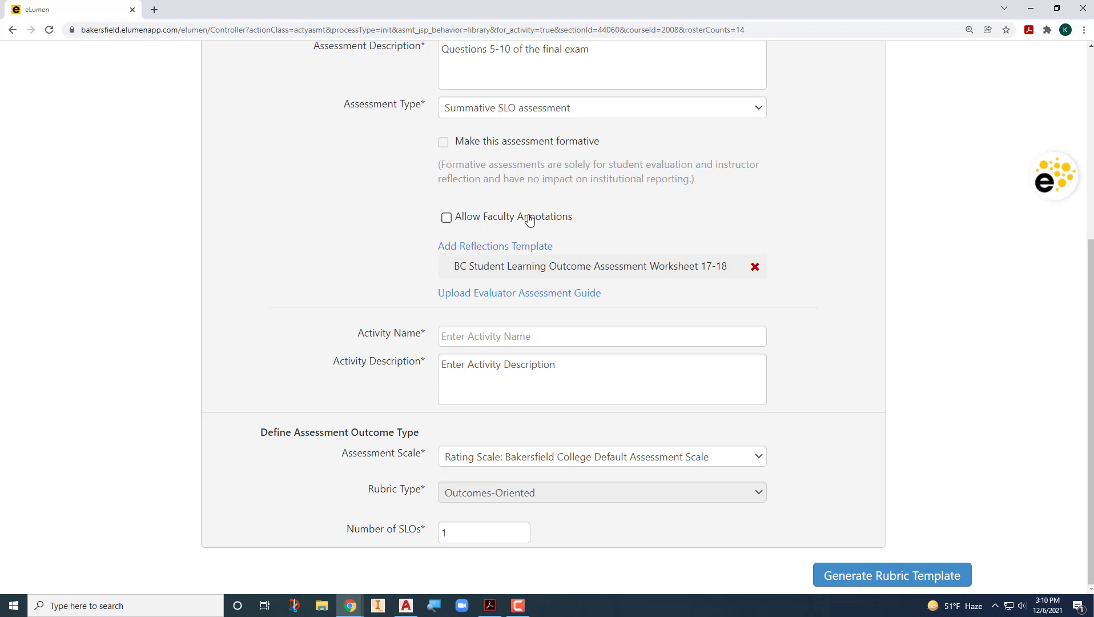
{"action": "left_click", "coordinate": [457, 335]}
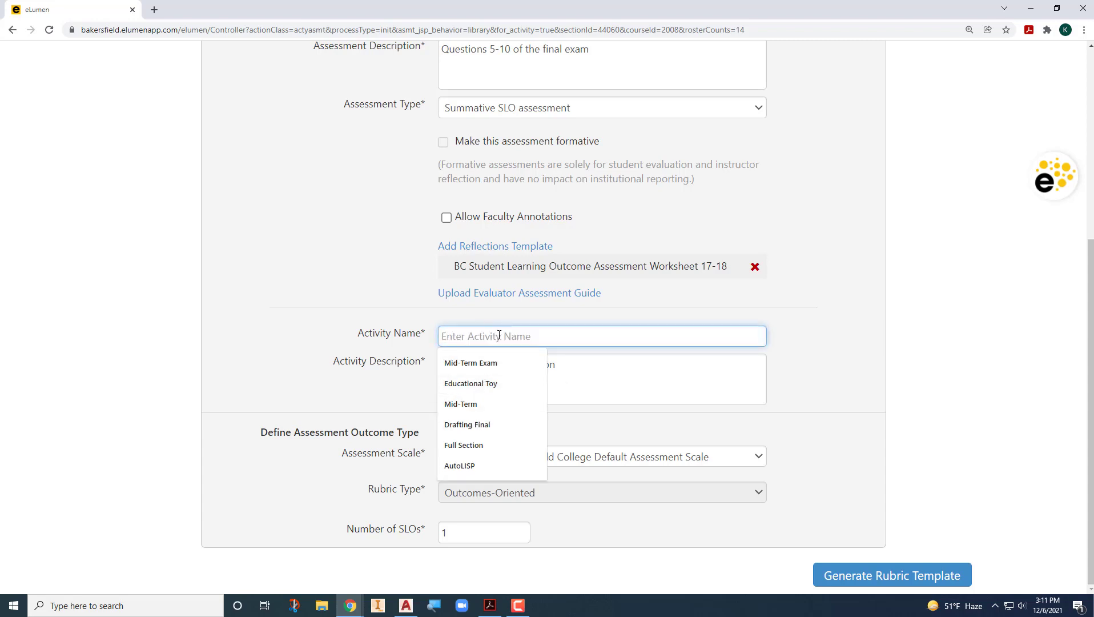
{"action": "type", "text": "Final Exam"}
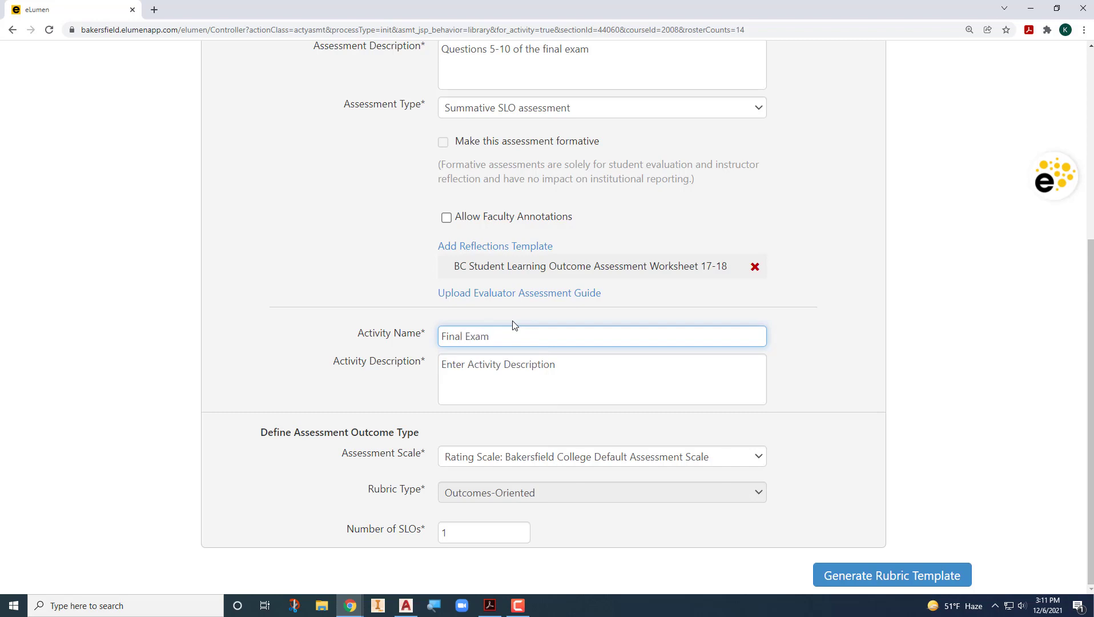
{"action": "left_click", "coordinate": [513, 323]}
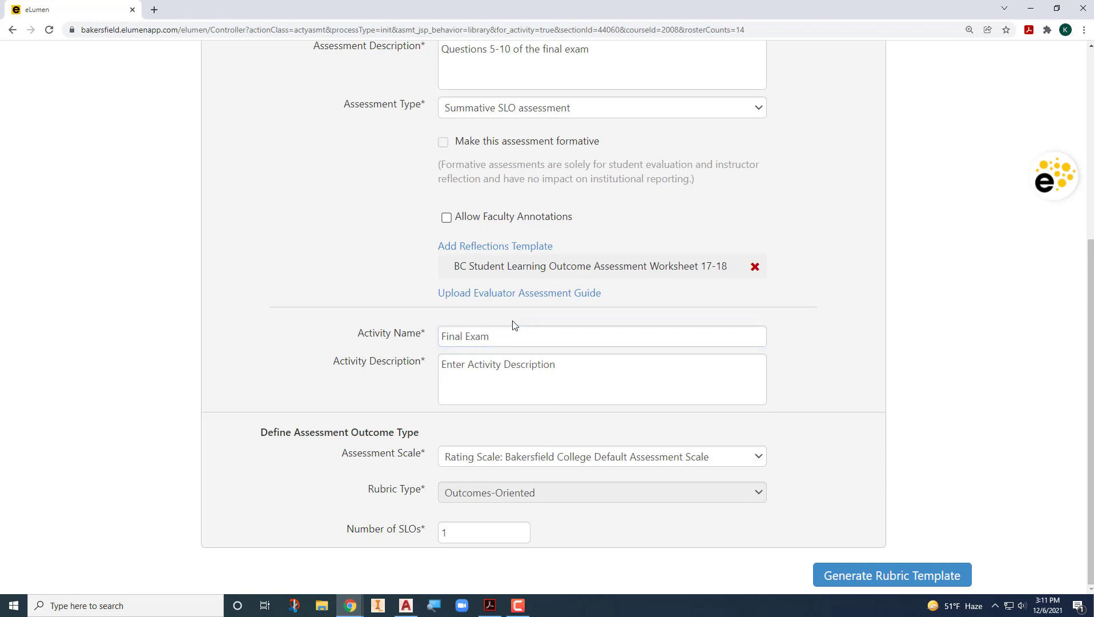
Step: Copy the assessment description "Questions 5-10 of the final exam" into the activity description
{"action": "left_click", "coordinate": [528, 385]}
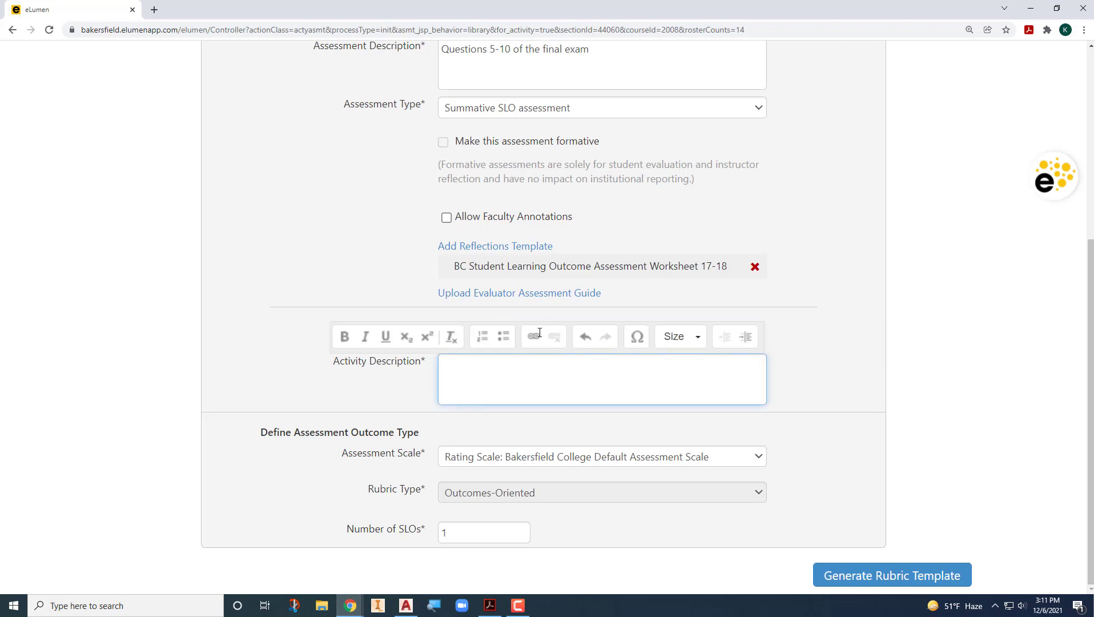
{"action": "scroll", "coordinate": [555, 289], "scroll_direction": "up", "scroll_amount": 4}
{"action": "left_click", "coordinate": [555, 289]}
{"action": "left_click_drag", "start_coordinate": [597, 280], "coordinate": [425, 280]}
{"action": "key", "text": "ctrl+c"}
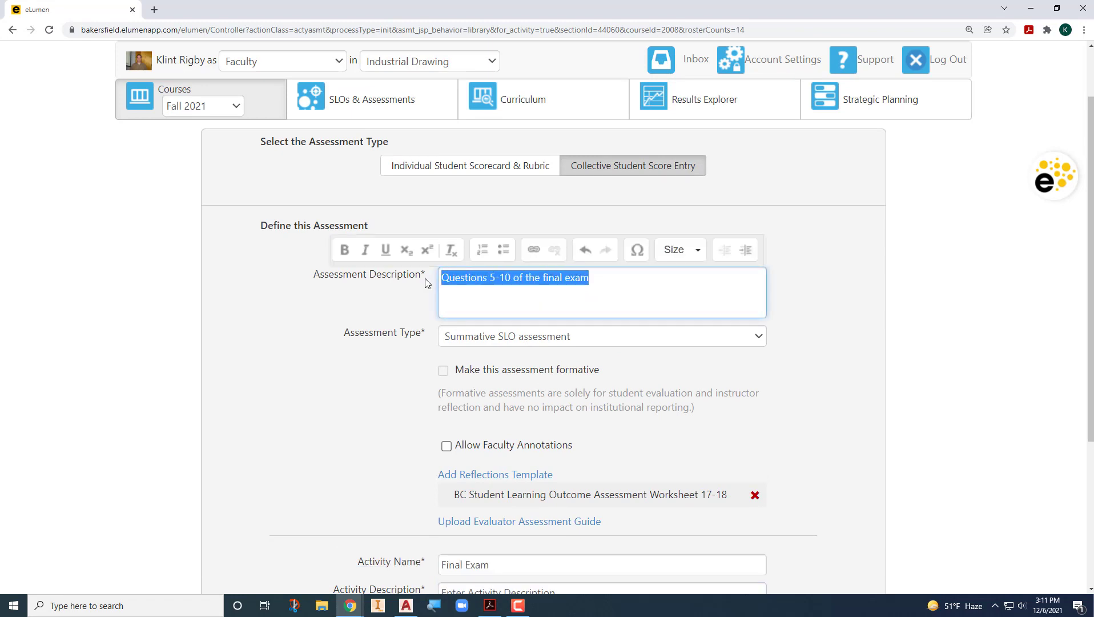
{"action": "scroll", "coordinate": [428, 347], "scroll_direction": "down", "scroll_amount": 4}
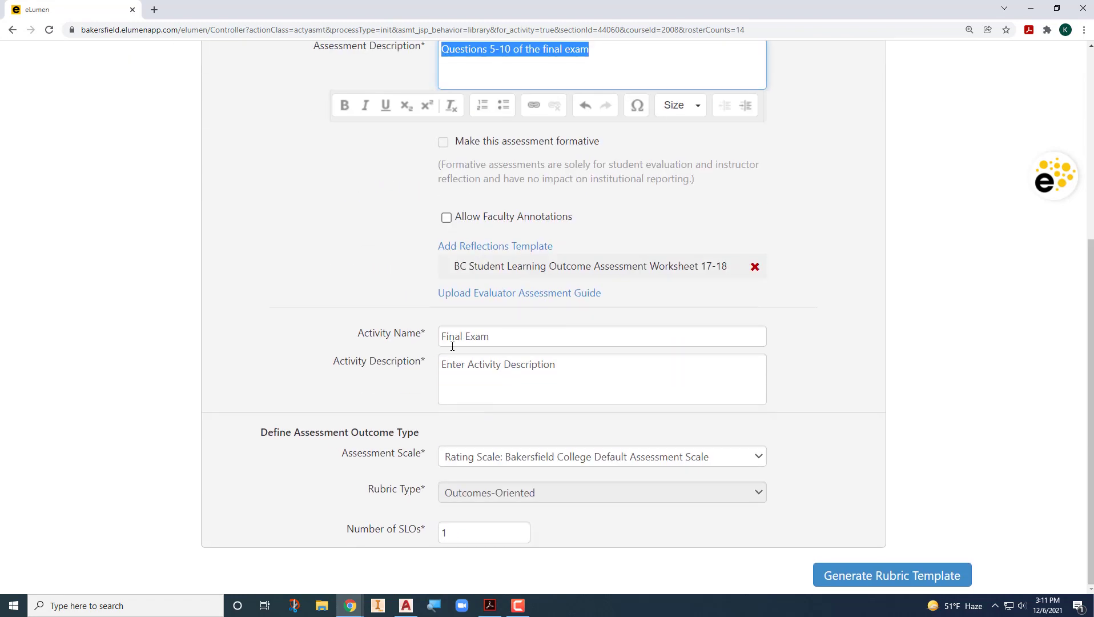
{"action": "left_click", "coordinate": [469, 367]}
{"action": "key", "text": "ctrl+v"}
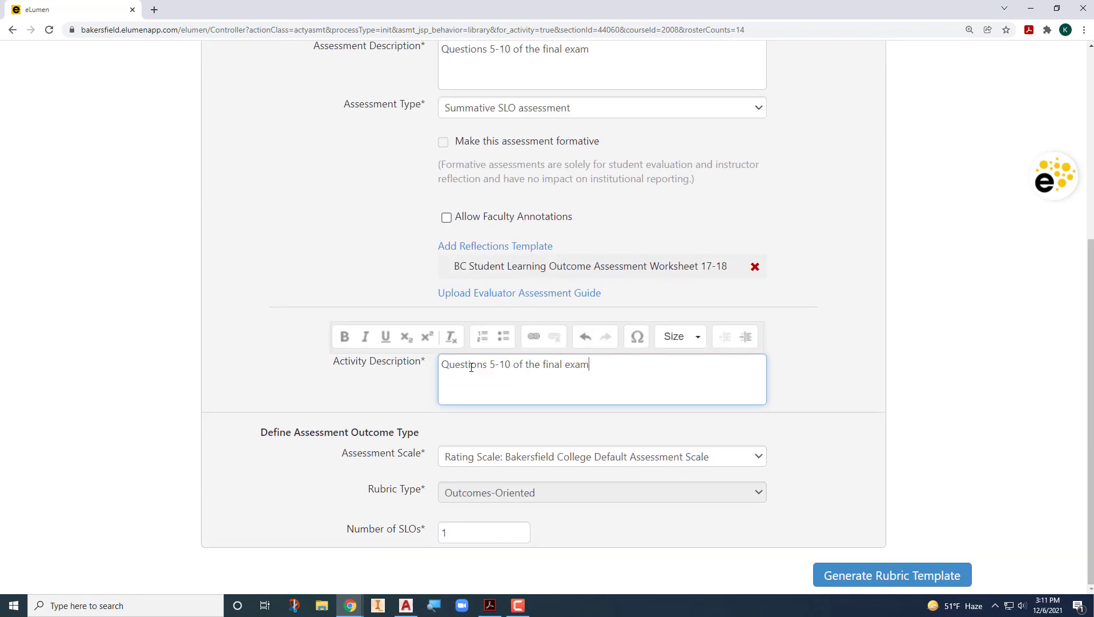
{"action": "left_click", "coordinate": [372, 378]}
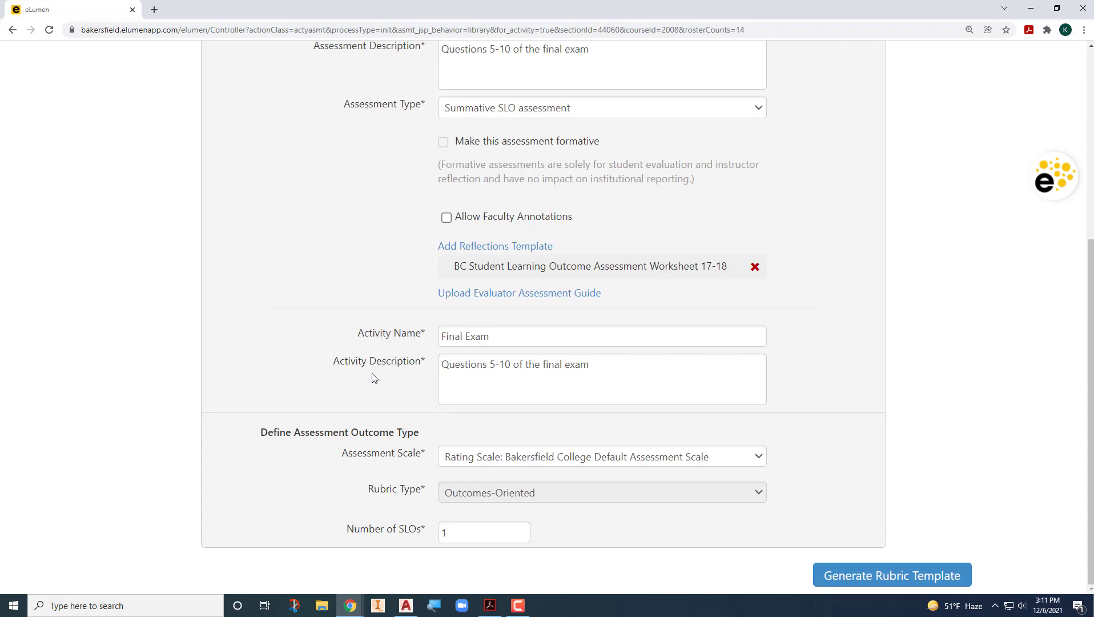
Step: Generate the rubric template with the Bakersfield College Default Assessment Scale and 1 SLO
{"action": "left_click", "coordinate": [498, 461]}
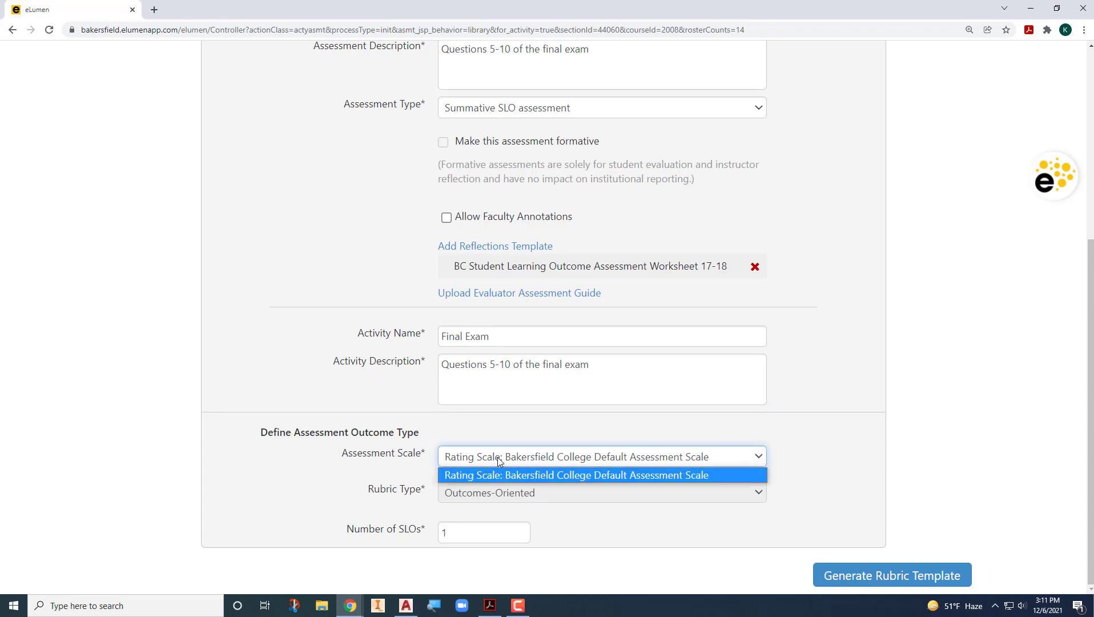
{"action": "left_click", "coordinate": [570, 476]}
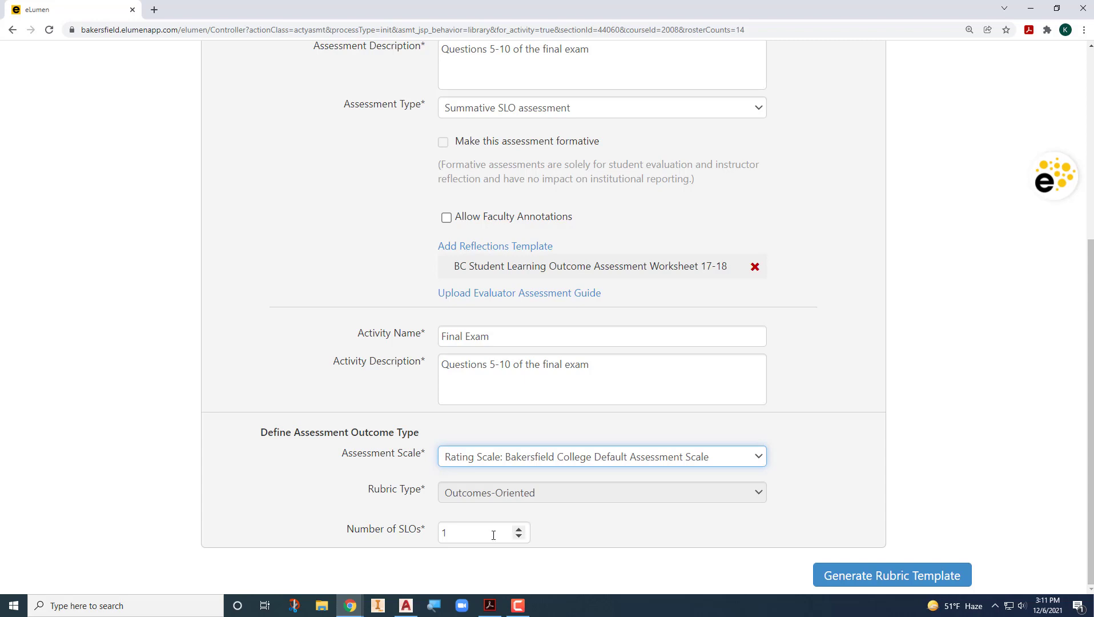
{"action": "left_click", "coordinate": [521, 530]}
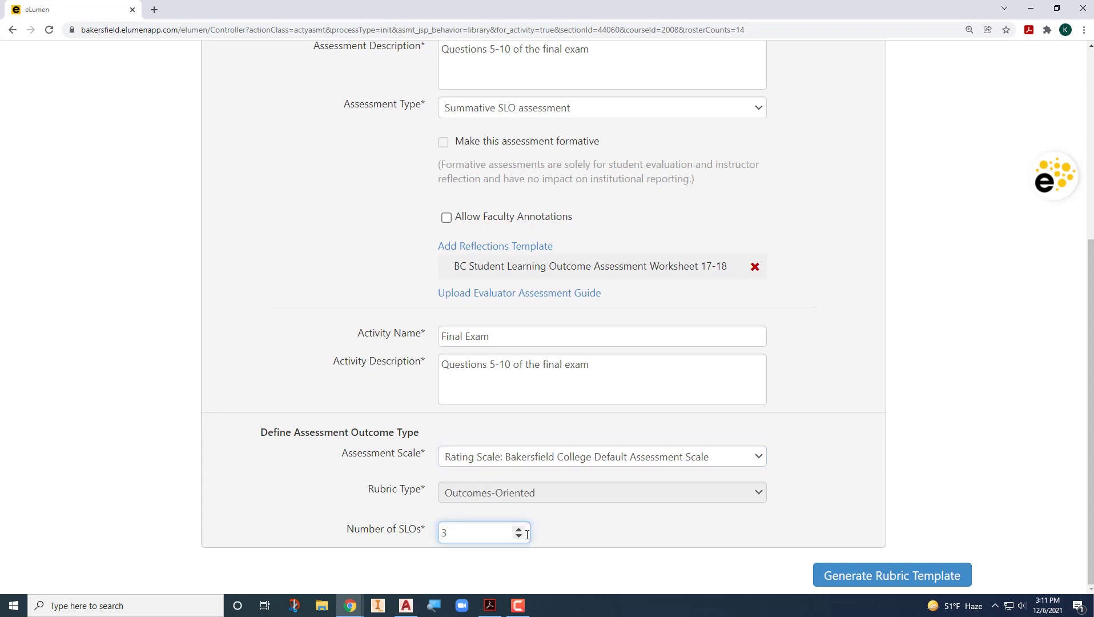
{"action": "left_click", "coordinate": [519, 536]}
{"action": "left_click", "coordinate": [520, 536]}
{"action": "left_click", "coordinate": [844, 573]}
Step: Link the SLO "Use Autolisp to create custom software commands" to the rubric row and save the assessment
{"action": "scroll", "coordinate": [793, 484], "scroll_direction": "down", "scroll_amount": 3}
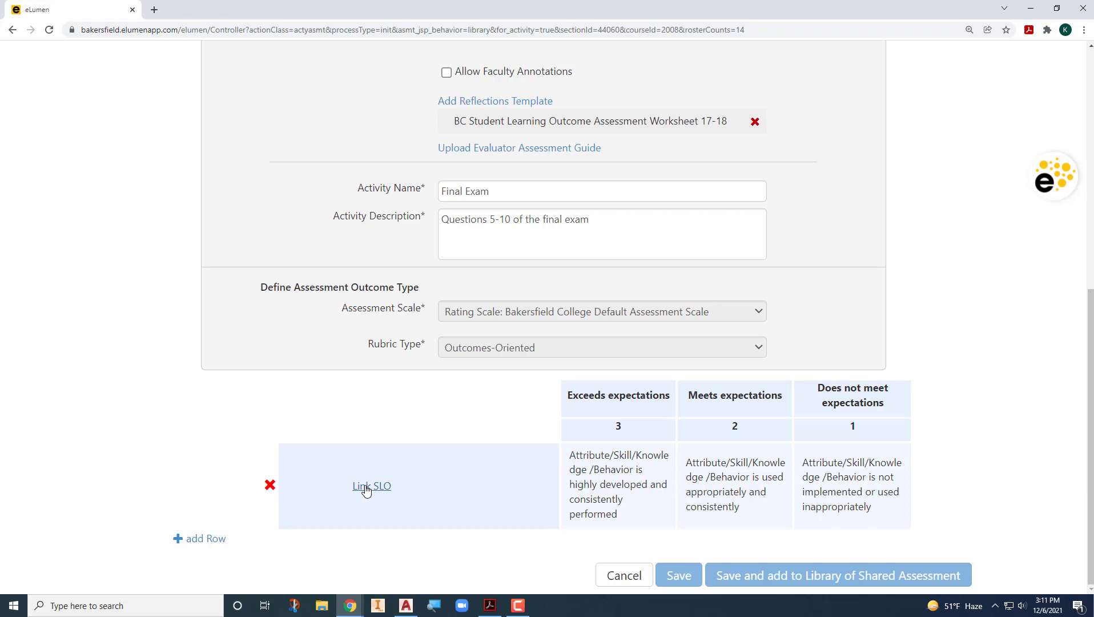
{"action": "left_click", "coordinate": [366, 489]}
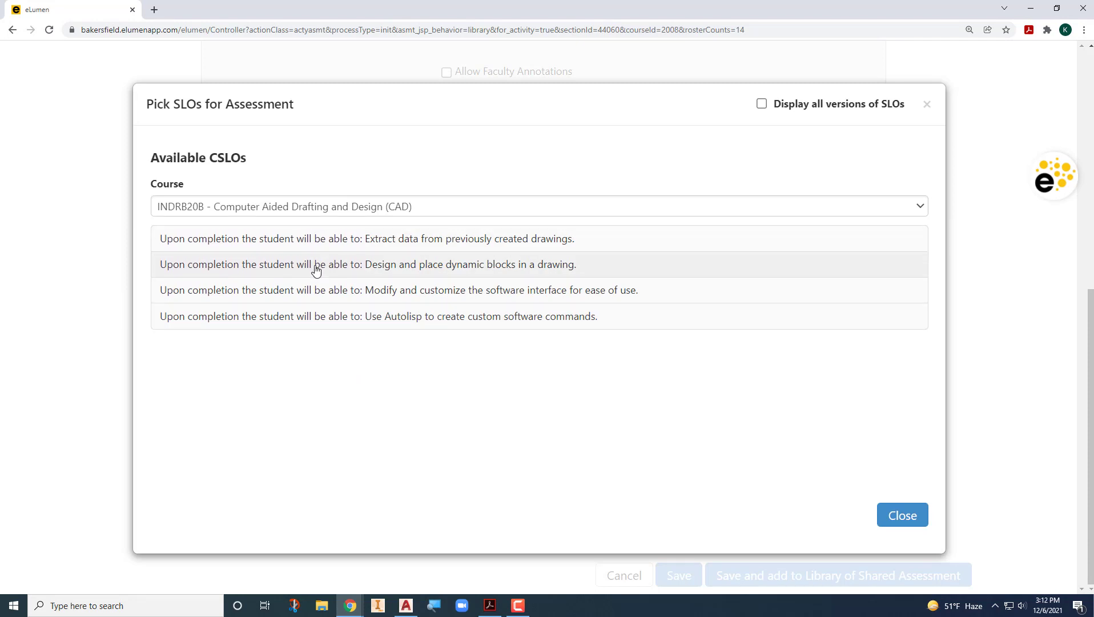
{"action": "left_click", "coordinate": [320, 314]}
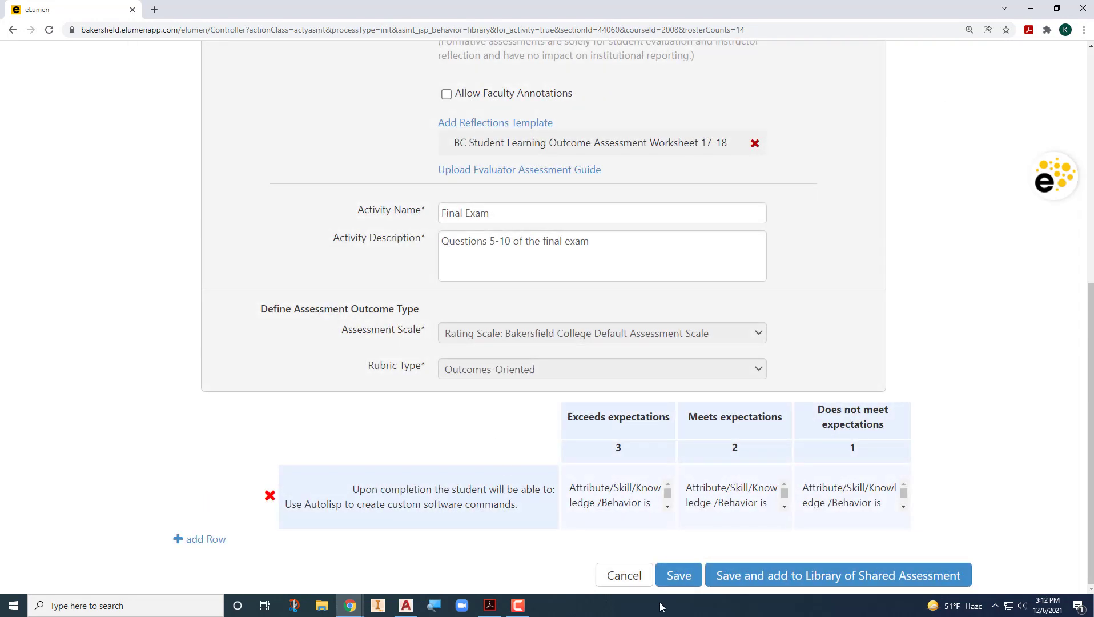
{"action": "left_click", "coordinate": [676, 578]}
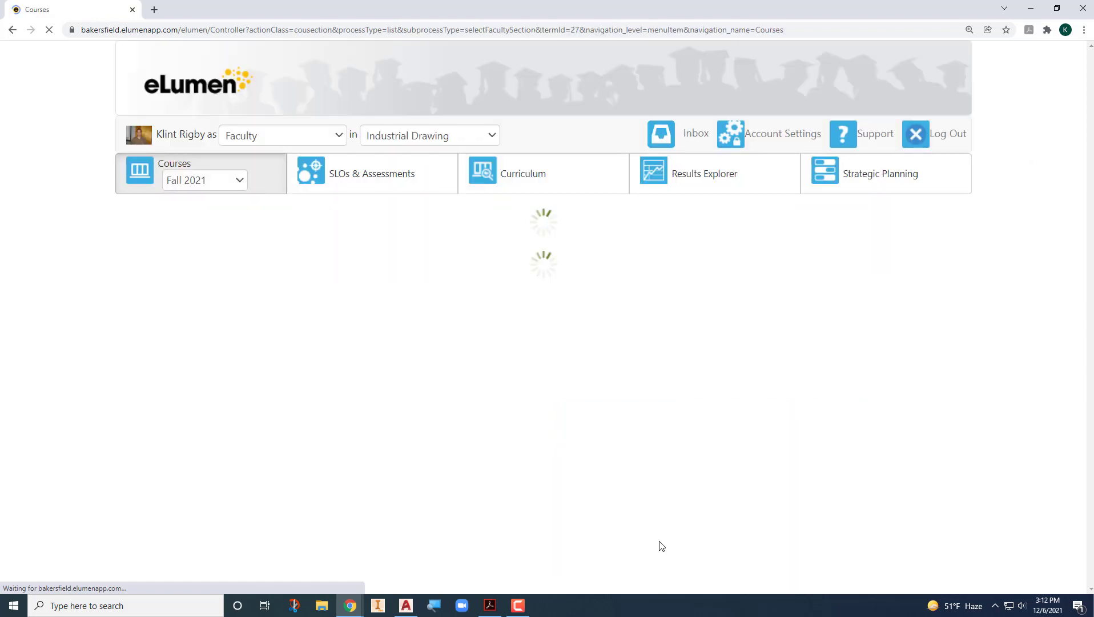
Step: Open the INDRB20B Final Exam scorecard and enter 5 students exceeding expectations, 7 meeting them and 2 not meeting them
{"action": "scroll", "coordinate": [661, 492], "scroll_direction": "down", "scroll_amount": 1}
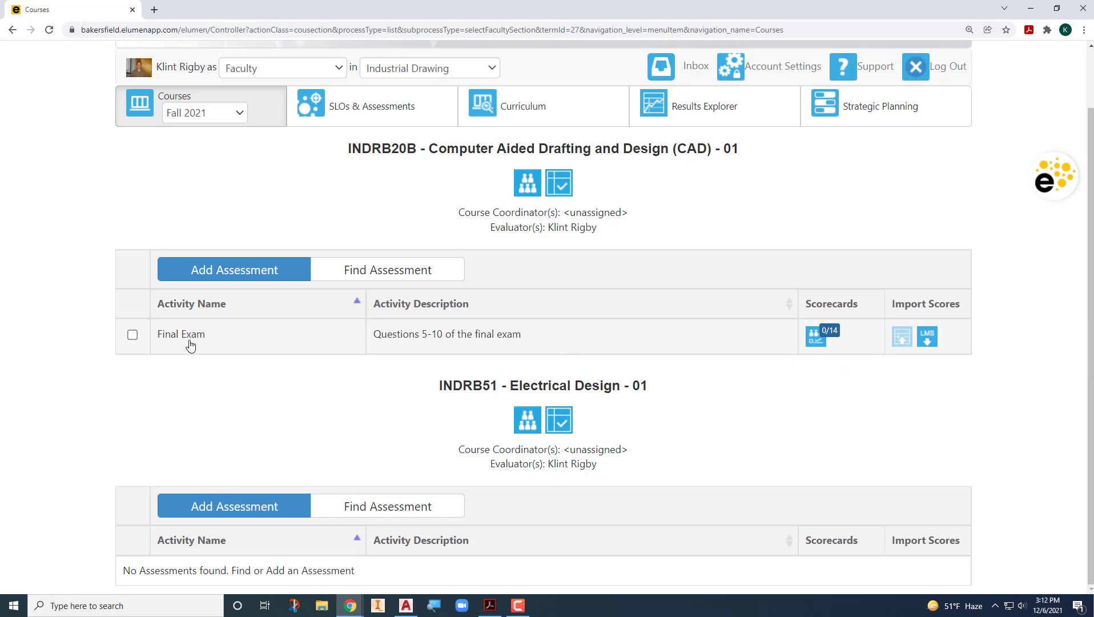
{"action": "left_click", "coordinate": [819, 340]}
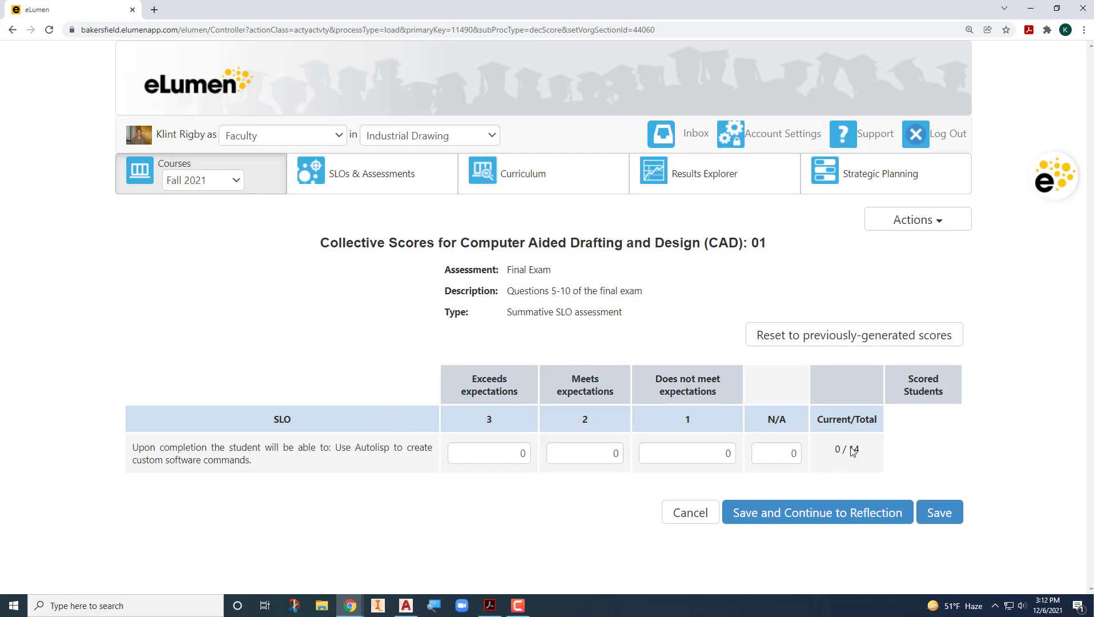
{"action": "left_click", "coordinate": [521, 453]}
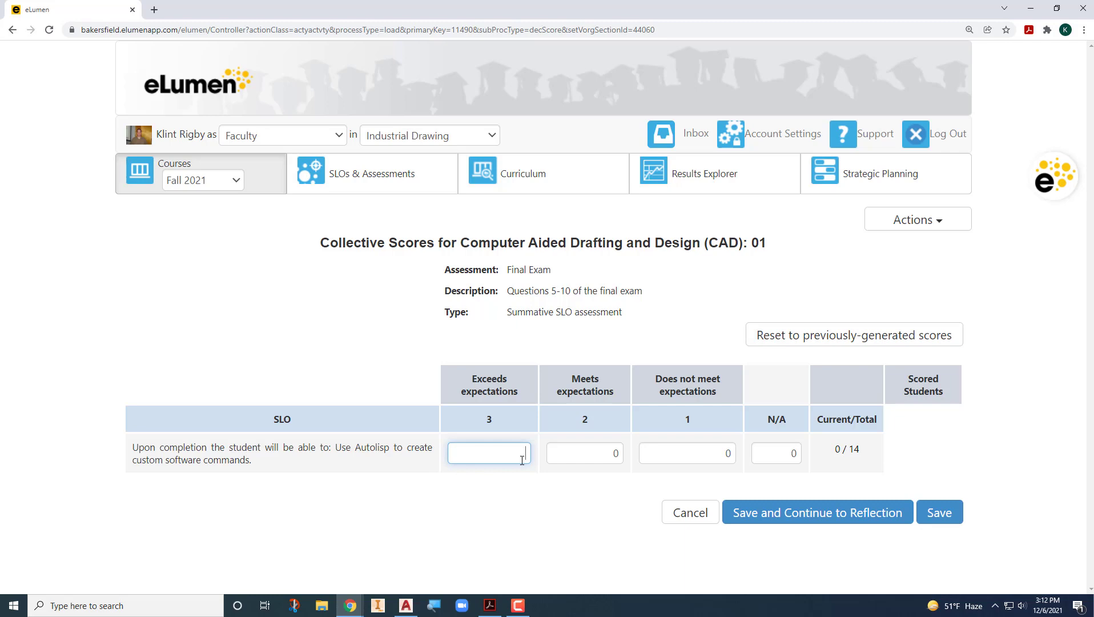
{"action": "type", "text": "5"}
{"action": "left_click", "coordinate": [599, 453]}
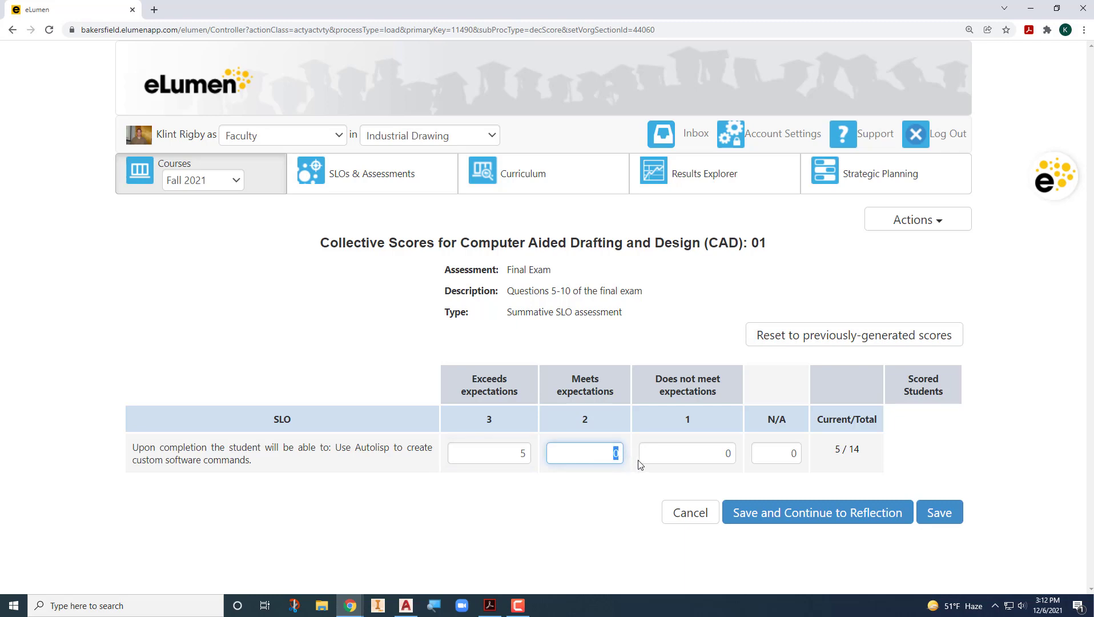
{"action": "type", "text": "7"}
{"action": "left_click", "coordinate": [693, 453]}
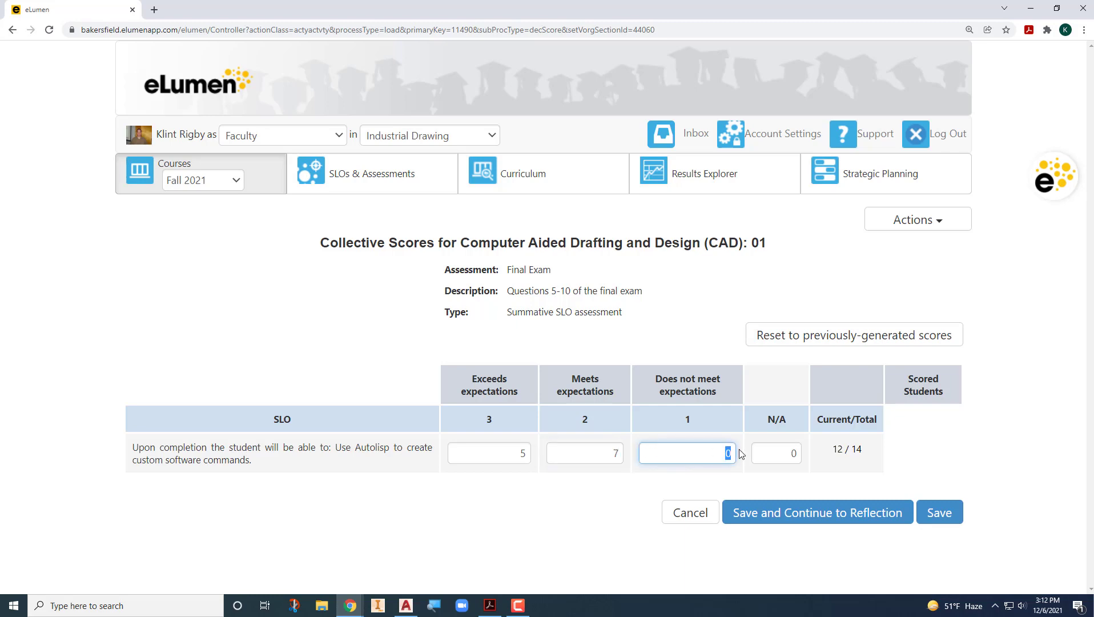
{"action": "type", "text": "2"}
{"action": "left_click", "coordinate": [758, 451]}
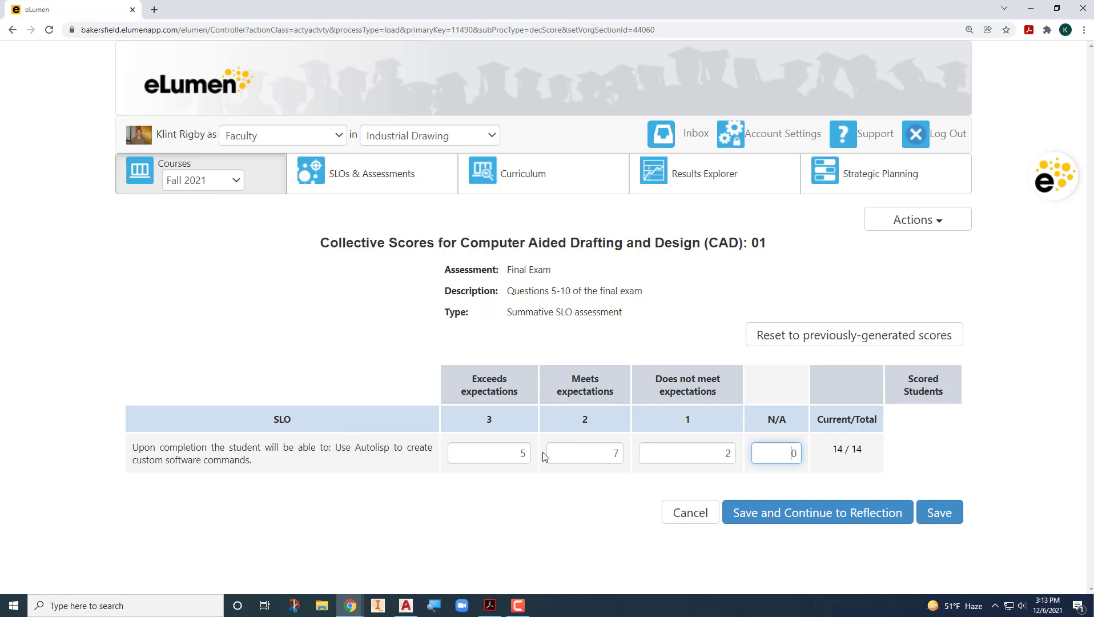
Step: Set the does-not-meet count to 1 and N/A to 1, then save the scores and continue to the reflection
{"action": "left_click_drag", "start_coordinate": [714, 452], "coordinate": [754, 447]}
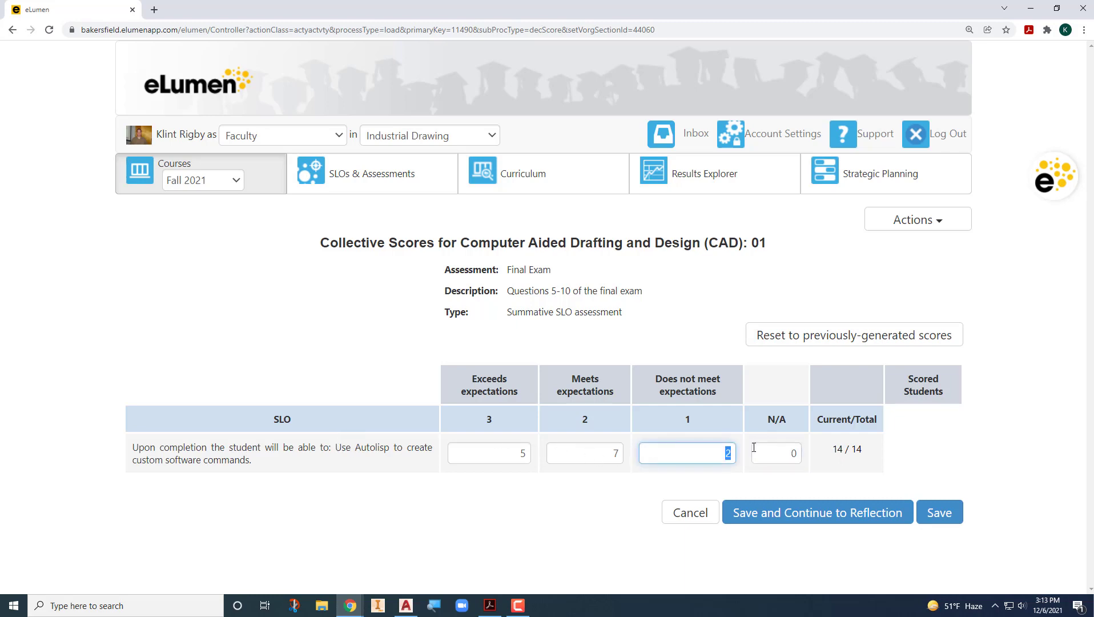
{"action": "type", "text": "1"}
{"action": "key", "text": "Tab"}
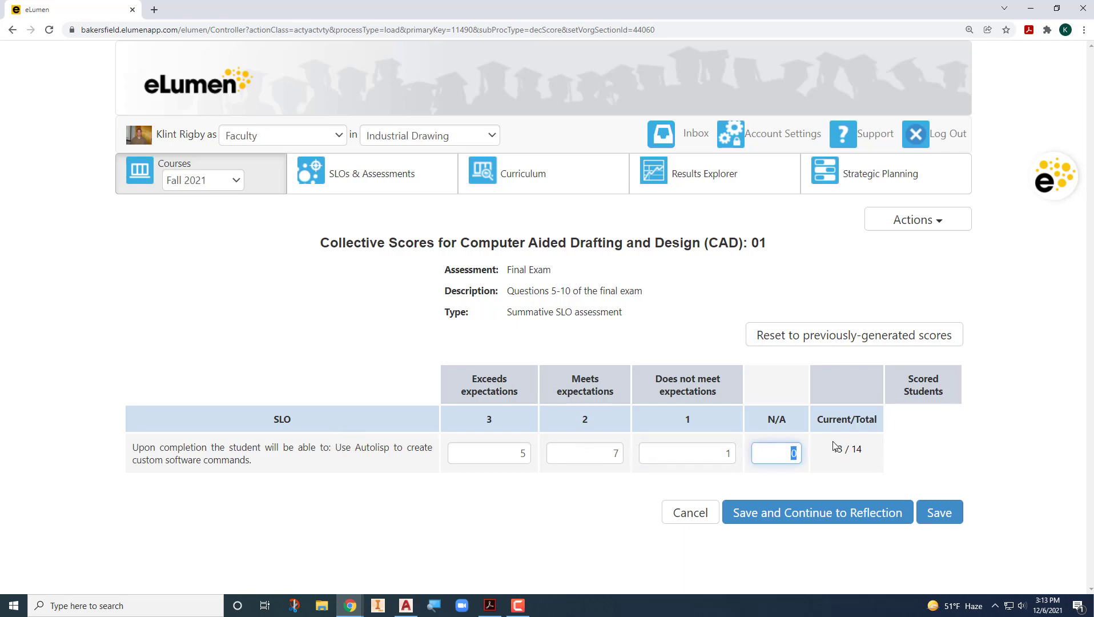
{"action": "type", "text": "1"}
{"action": "left_click", "coordinate": [833, 457]}
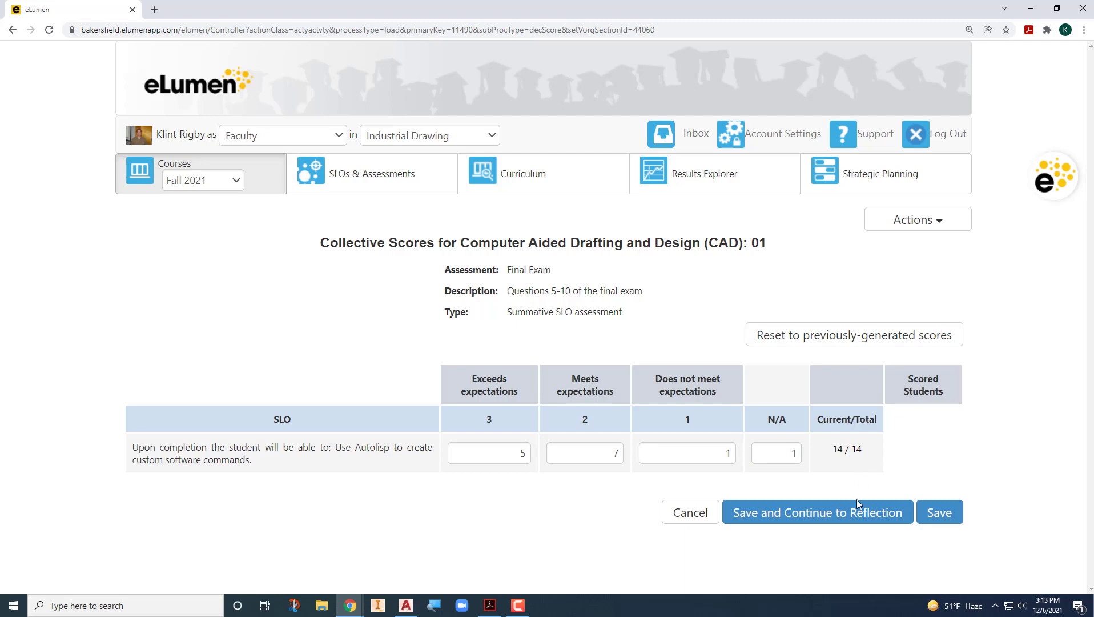
{"action": "left_click", "coordinate": [831, 514]}
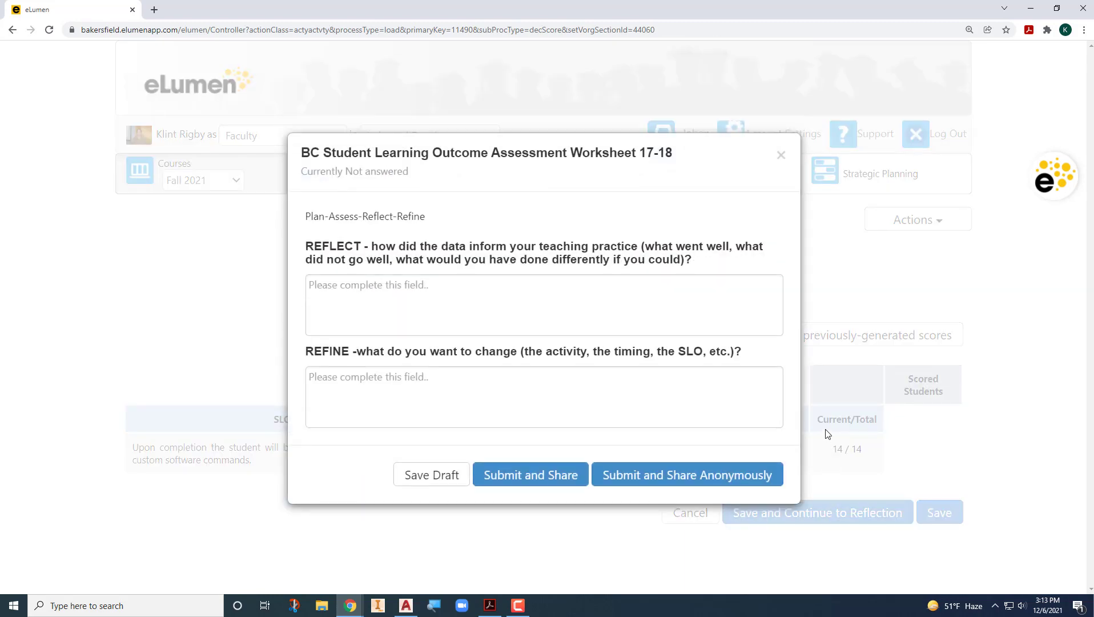